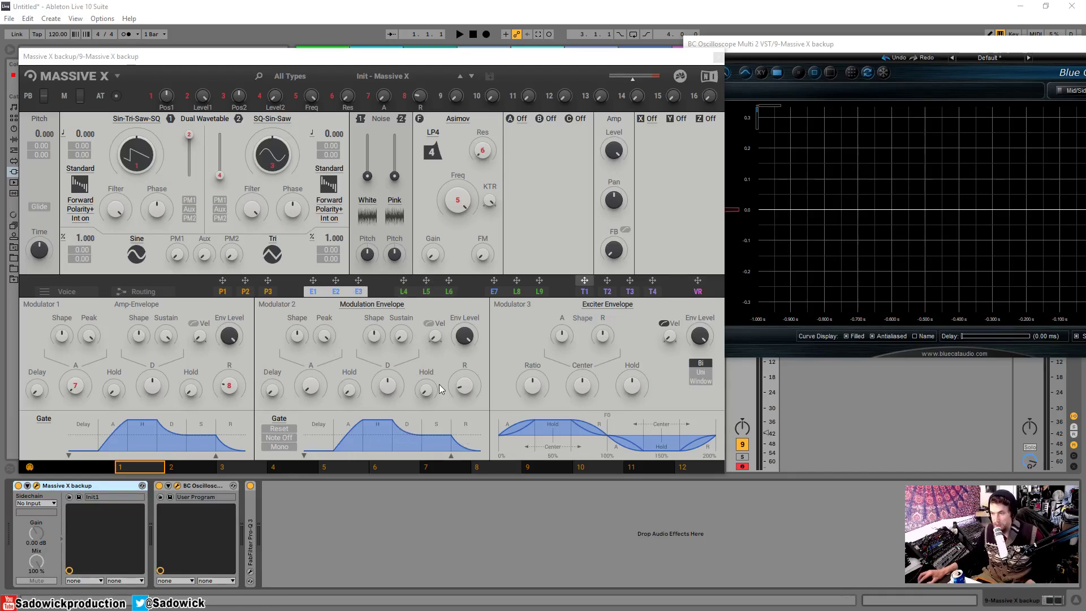
Load the "Init - Massive X Blank" preset in Massive X
{"action": "left_click", "coordinate": [393, 75]}
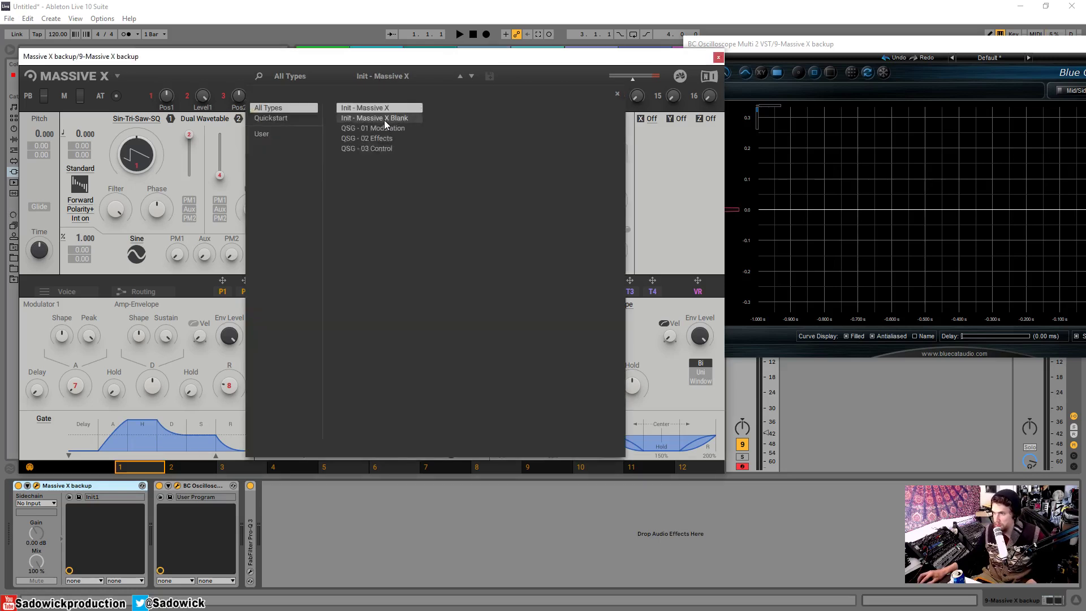
{"action": "left_click", "coordinate": [385, 120]}
{"action": "left_click", "coordinate": [391, 77]}
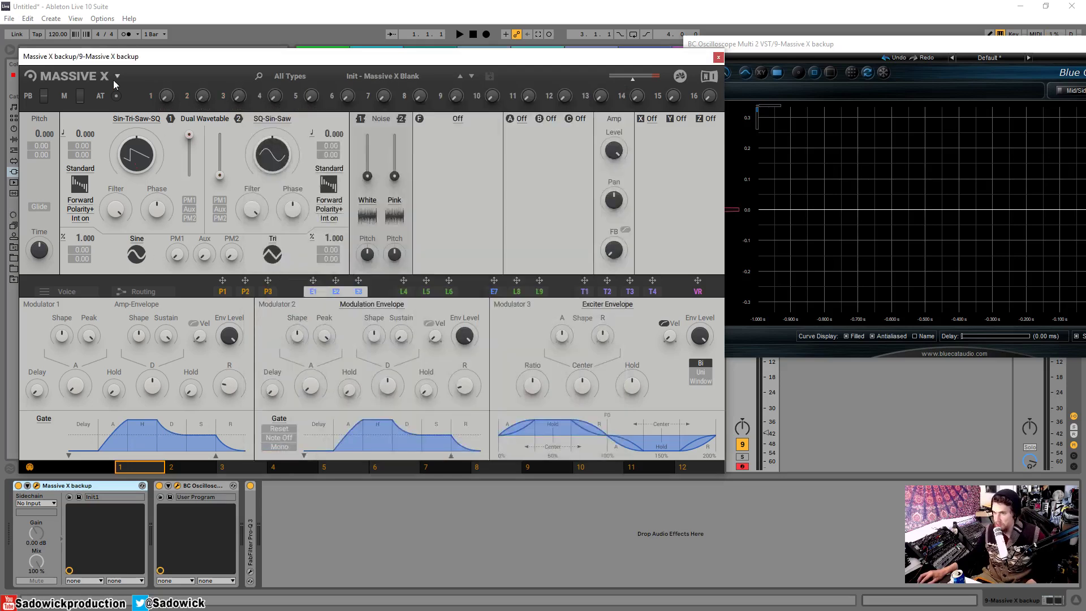
Place the Mod 1 module in the open area of the Routing page and connect it straight to the final output
{"action": "left_click", "coordinate": [143, 292]}
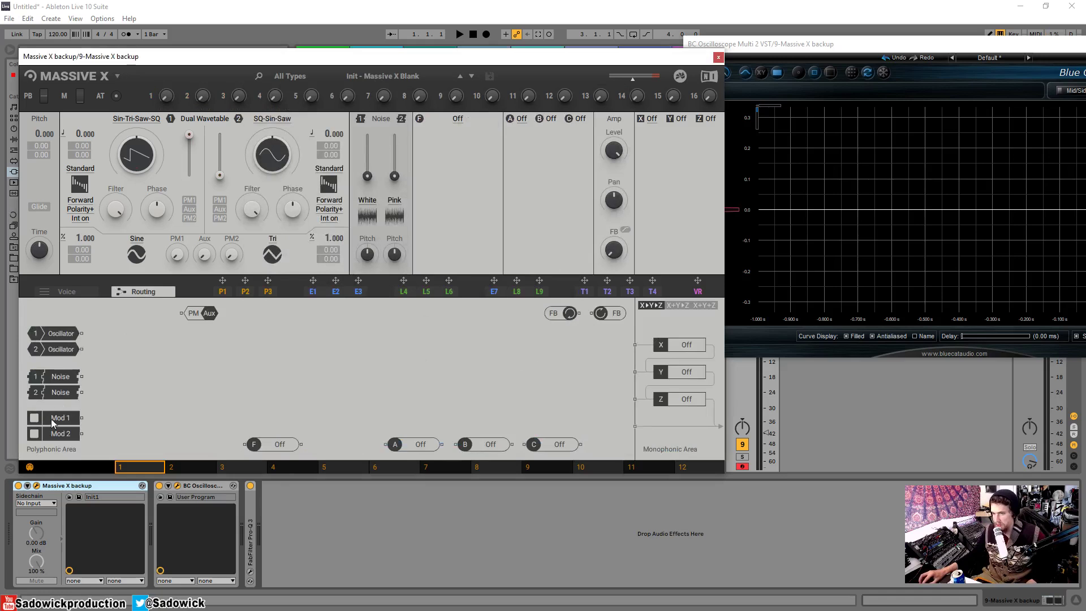
{"action": "left_click_drag", "start_coordinate": [54, 419], "coordinate": [346, 376]}
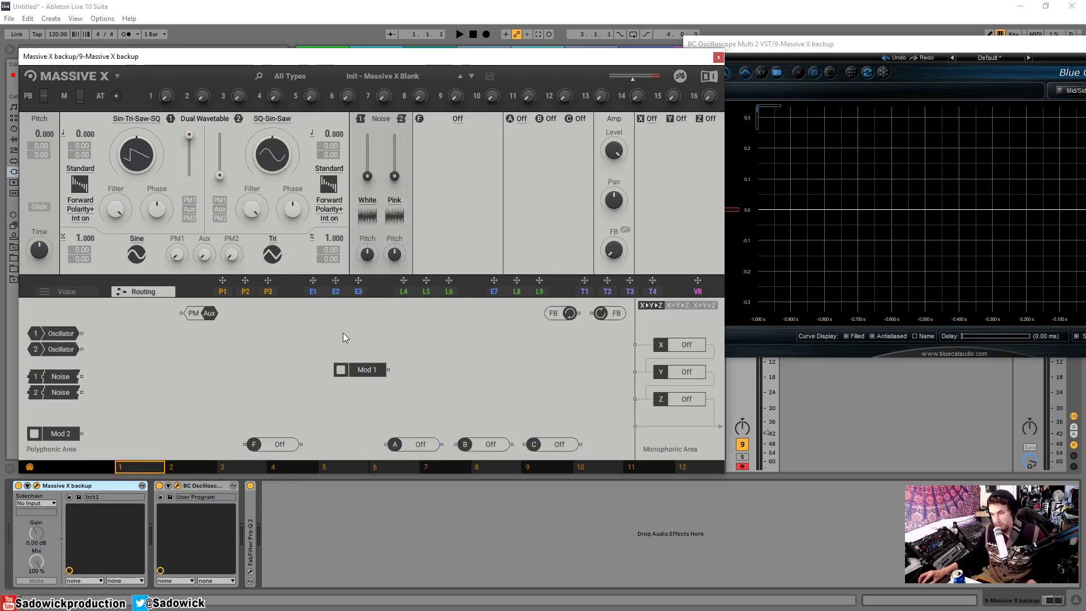
{"action": "left_click_drag", "start_coordinate": [379, 365], "coordinate": [634, 426]}
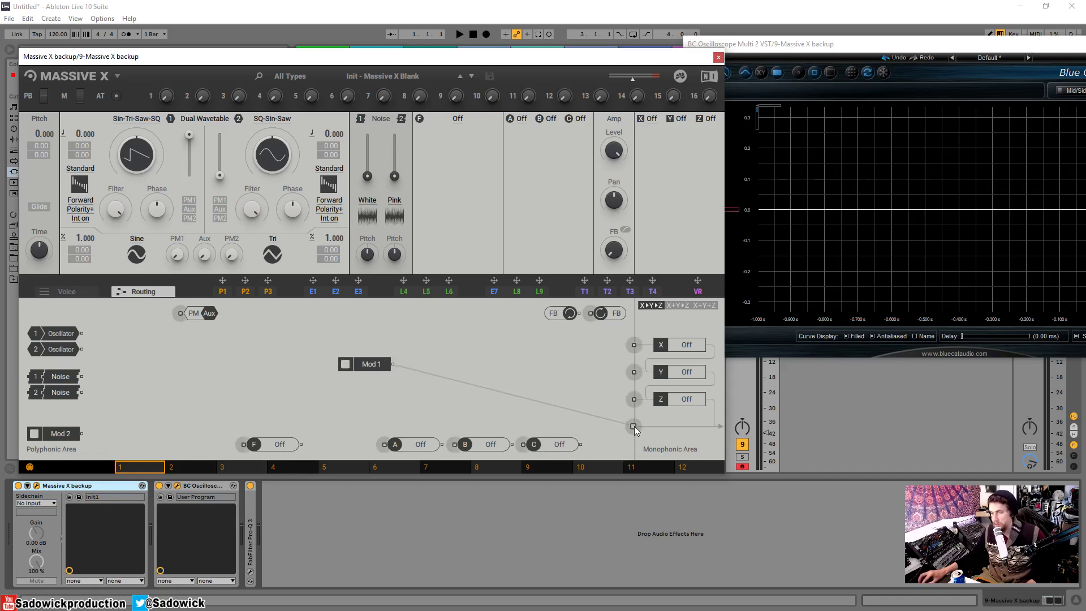
{"action": "left_click_drag", "start_coordinate": [369, 362], "coordinate": [376, 369]}
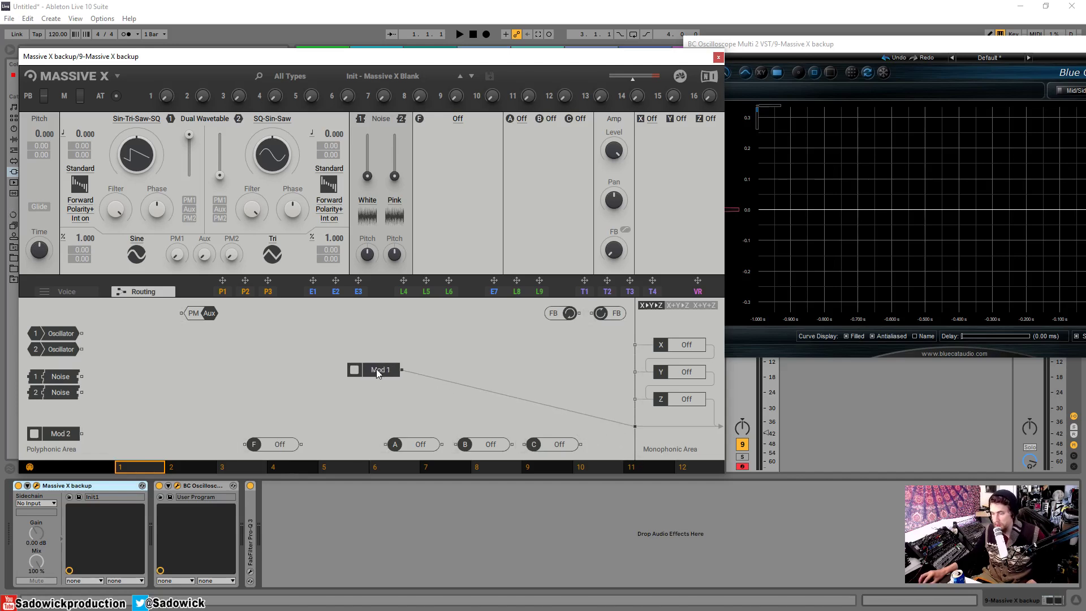
Assign the E2 envelope to the Mod 1 routing module and return to the envelope settings
{"action": "left_click", "coordinate": [324, 289]}
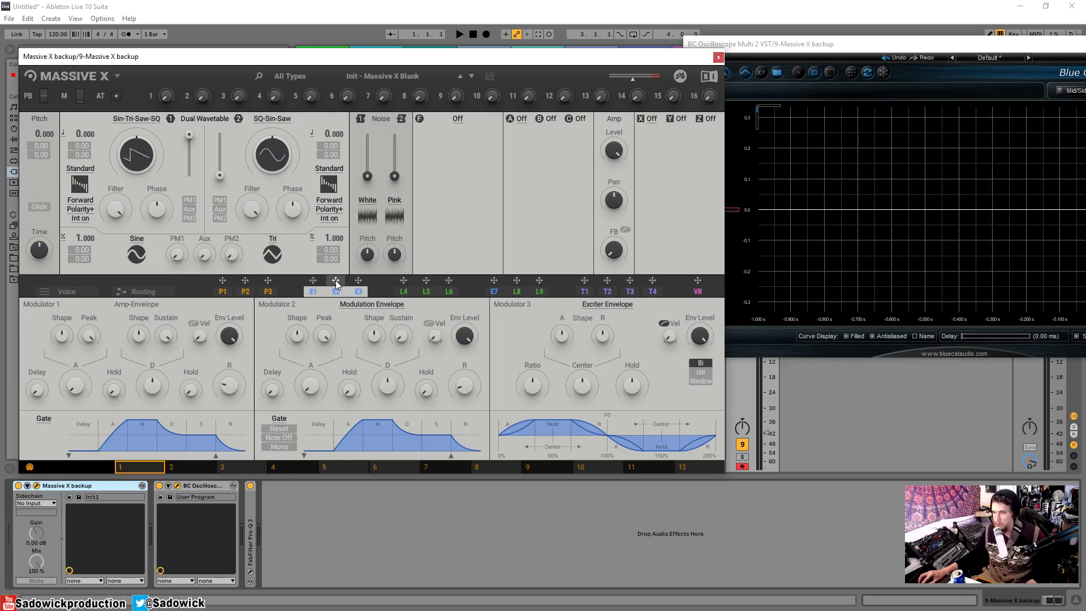
{"action": "left_click_drag", "start_coordinate": [336, 281], "coordinate": [406, 384]}
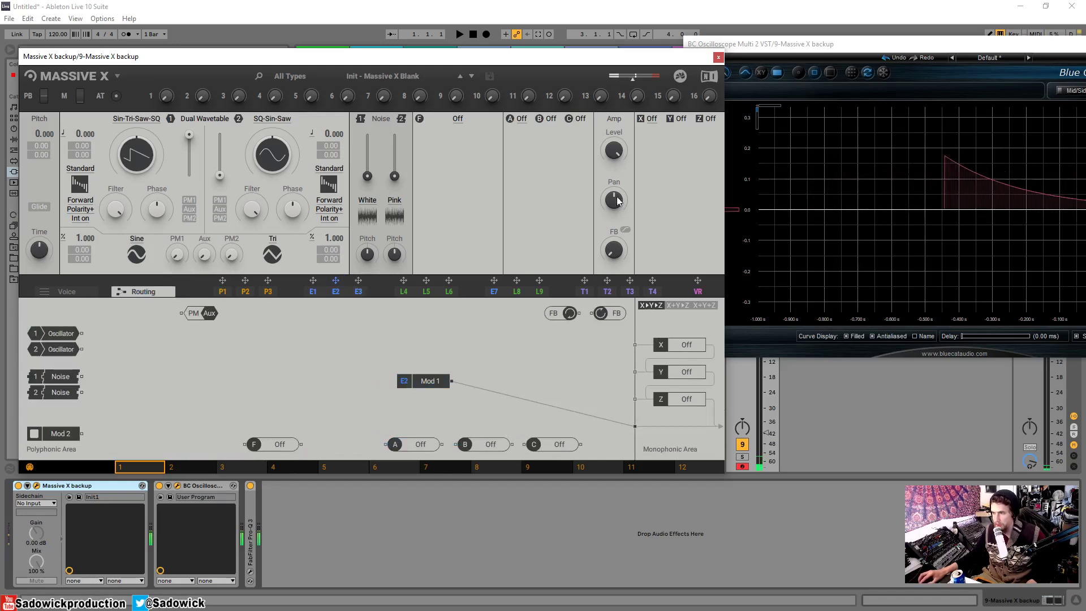
{"action": "left_click", "coordinate": [90, 291]}
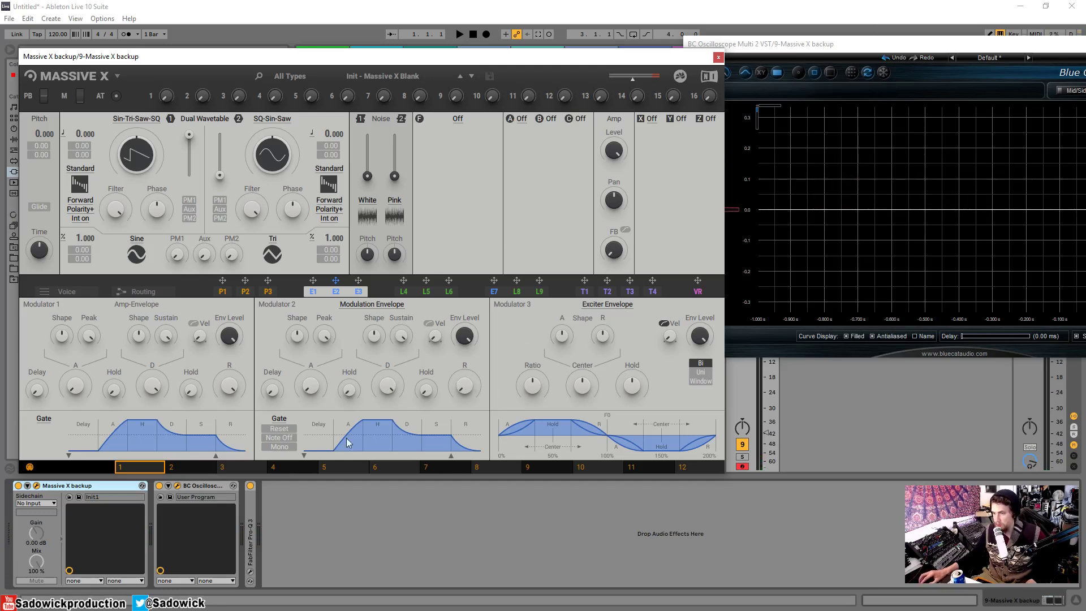
Lengthen the Modulator 2 attack to about mid-range and freeze the oscilloscope to compare the traces
{"action": "left_click", "coordinate": [871, 226]}
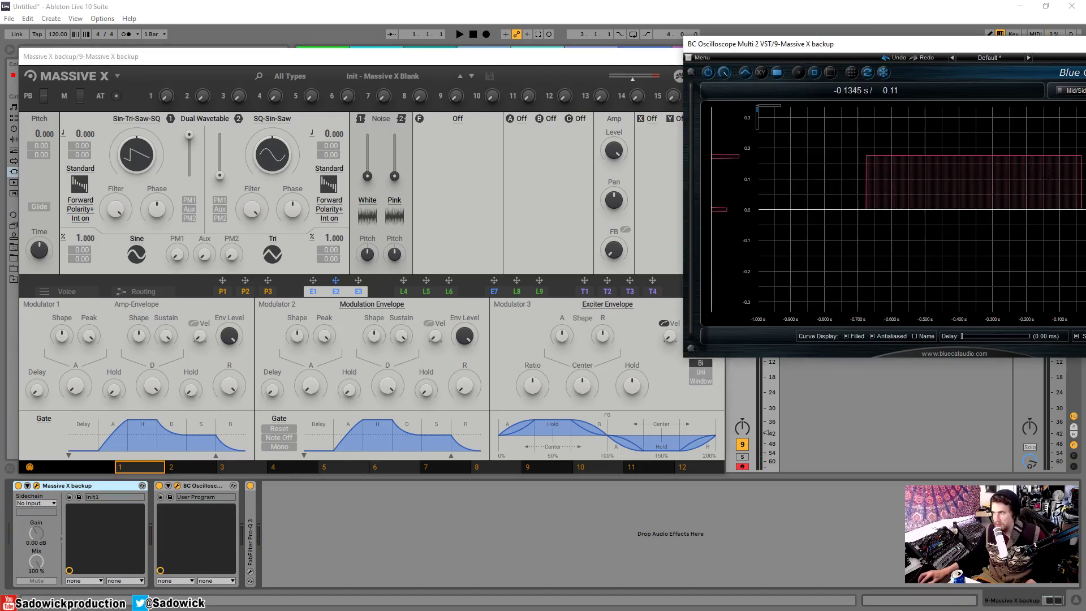
{"action": "left_click", "coordinate": [317, 392]}
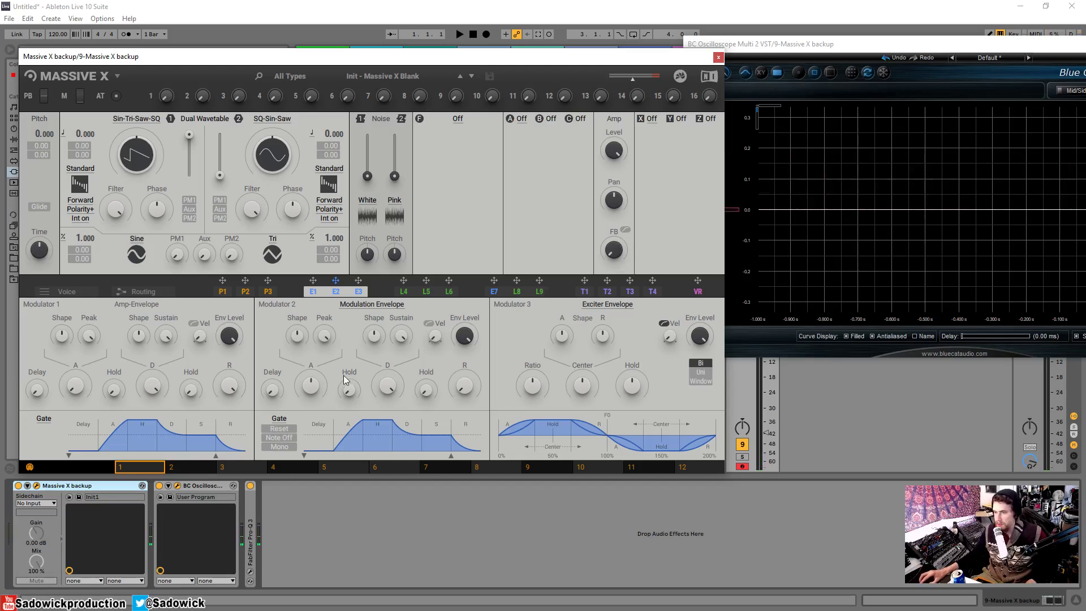
{"action": "left_click", "coordinate": [818, 215]}
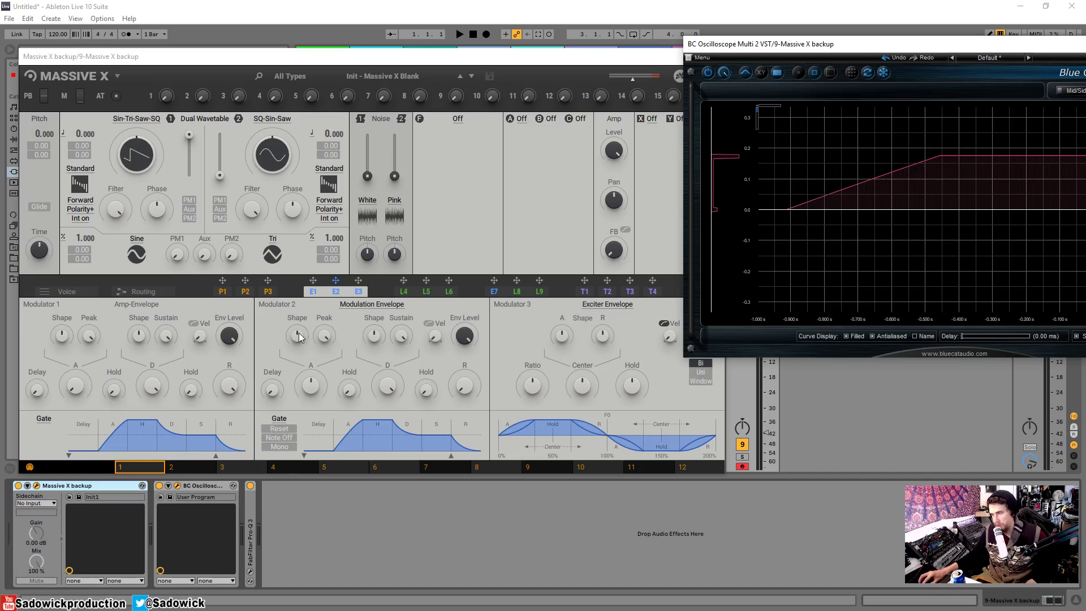
Bend the Modulator 2 attack Shape in both directions, freezing the oscilloscope to inspect the curve
{"action": "left_click", "coordinate": [884, 73]}
{"action": "left_click", "coordinate": [557, 67]}
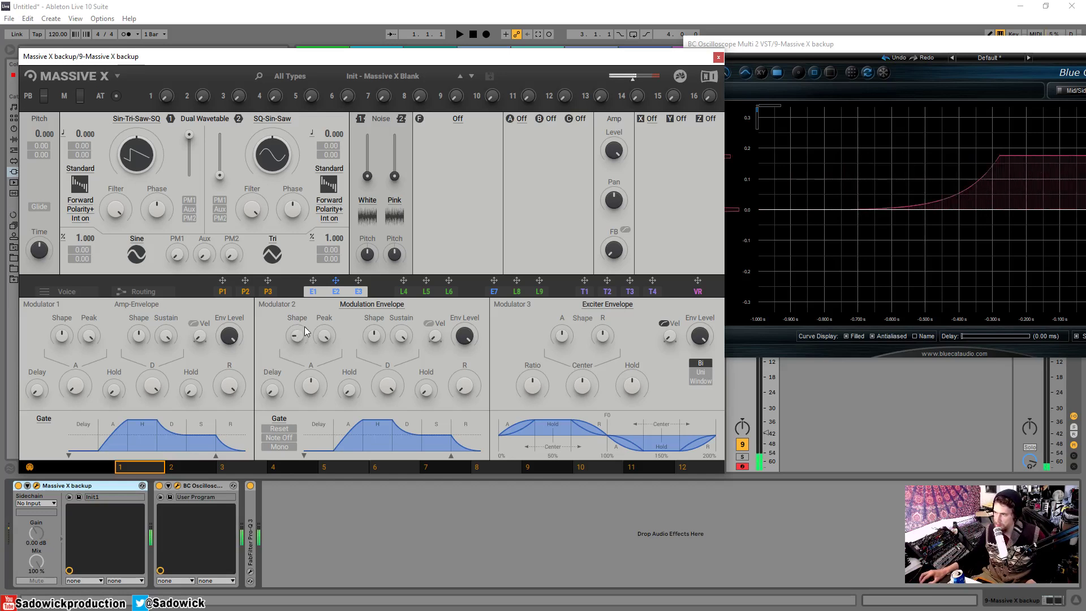
{"action": "left_click", "coordinate": [885, 76]}
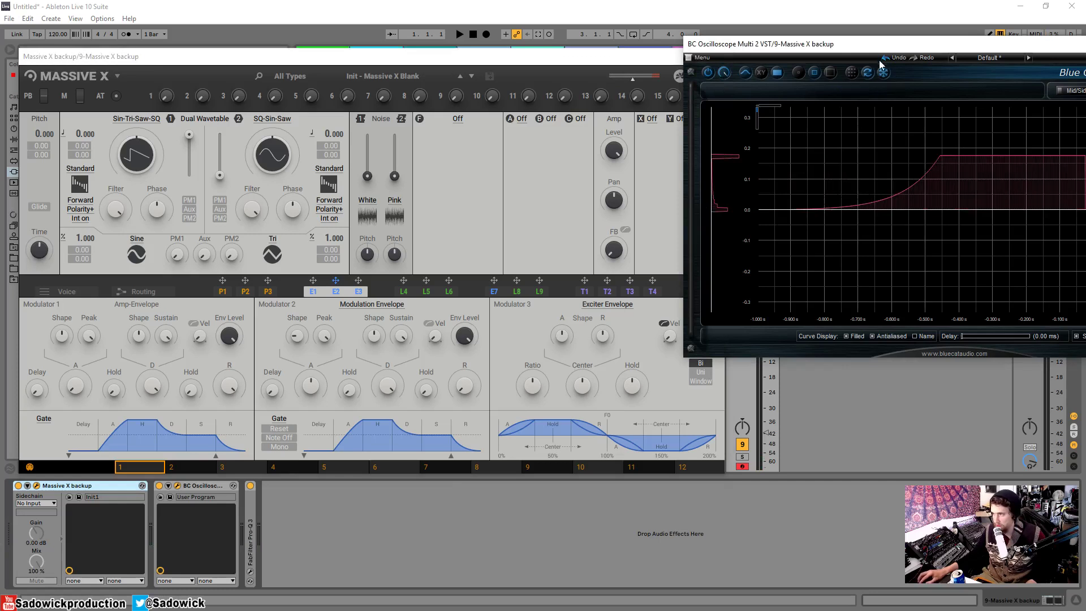
{"action": "left_click", "coordinate": [299, 337]}
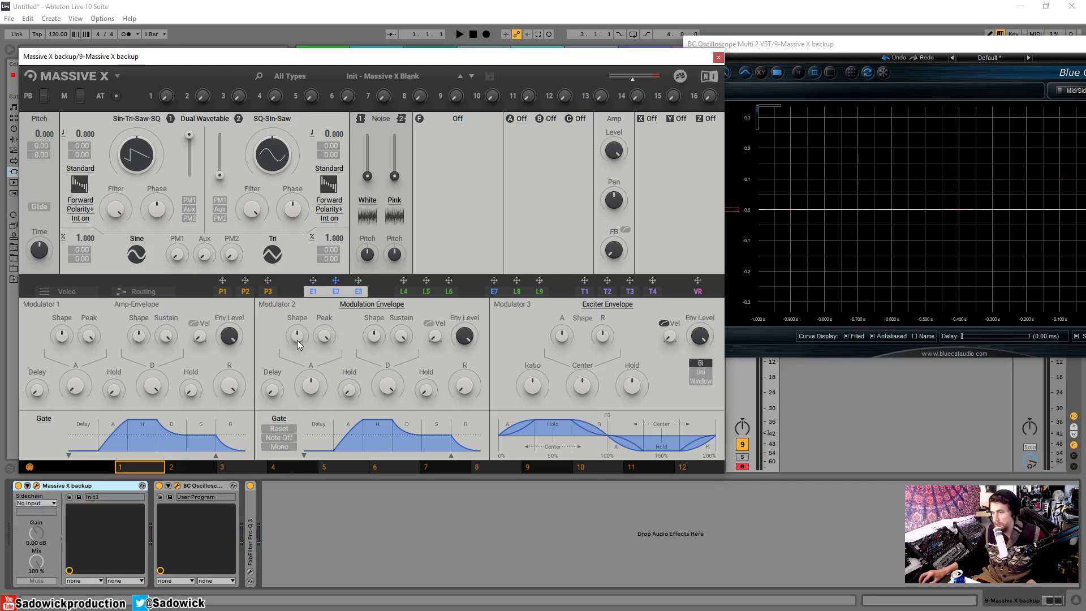
{"action": "left_click", "coordinate": [881, 77]}
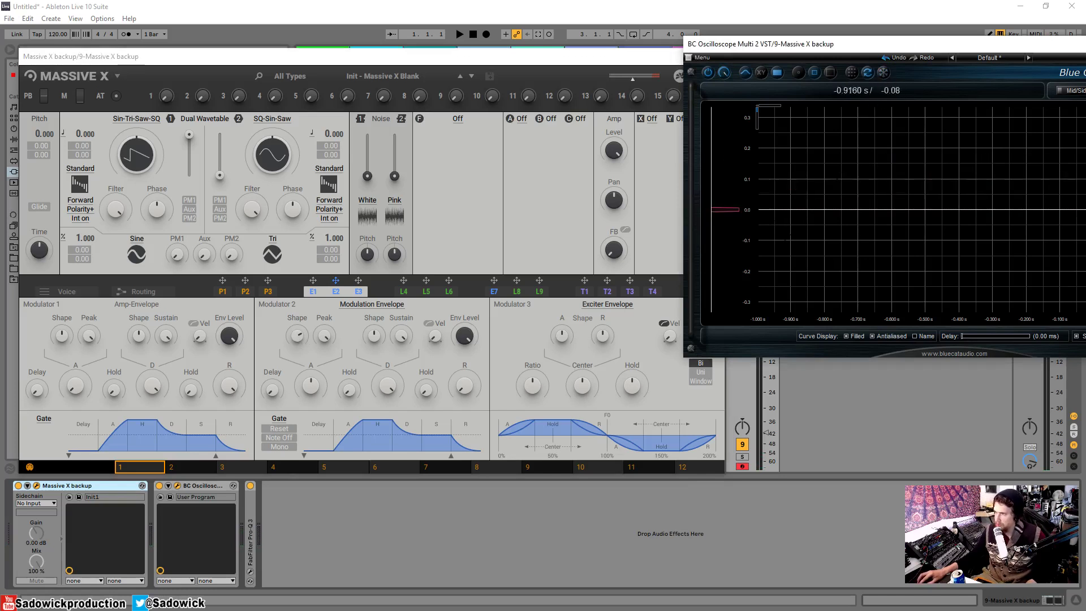
Shorten the Modulator 2 attack with its Shape bent to a slow start, and capture the note on the oscilloscope
{"action": "left_click", "coordinate": [297, 336]}
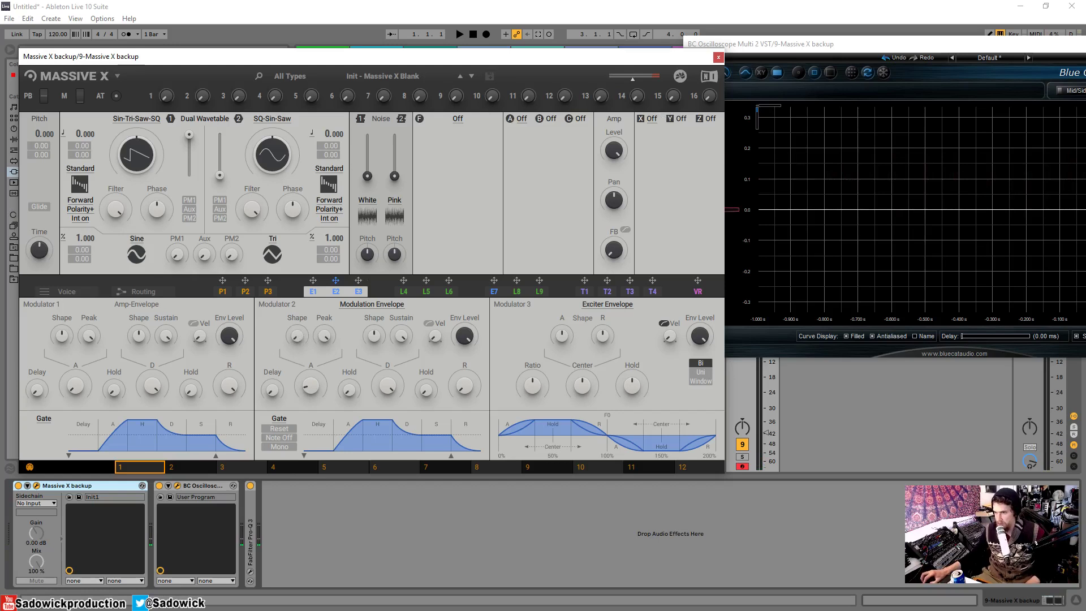
{"action": "left_click", "coordinate": [880, 74]}
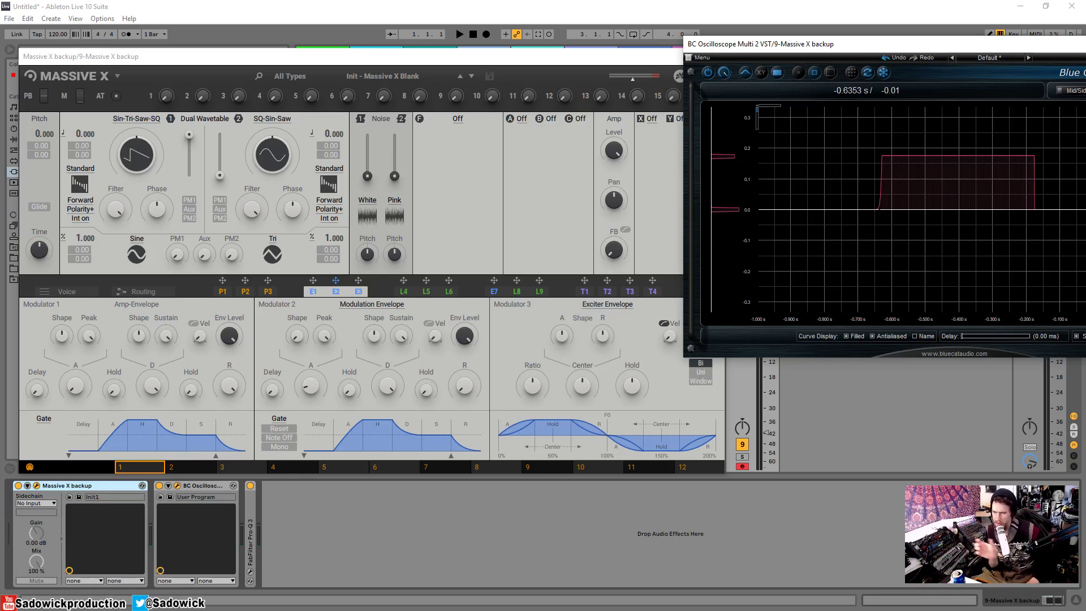
{"action": "left_click", "coordinate": [881, 80]}
Shorten the Modulator 2 decay, lower its Sustain to about halfway, and freeze the resulting trace on the oscilloscope
{"action": "left_click", "coordinate": [430, 434]}
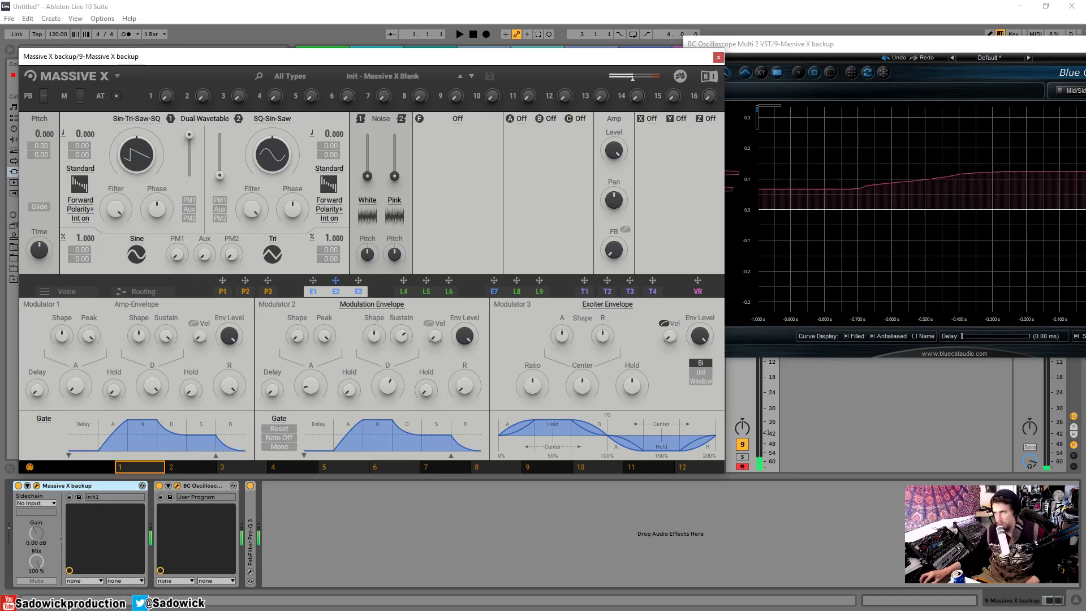
{"action": "left_click_drag", "start_coordinate": [404, 338], "coordinate": [404, 333]}
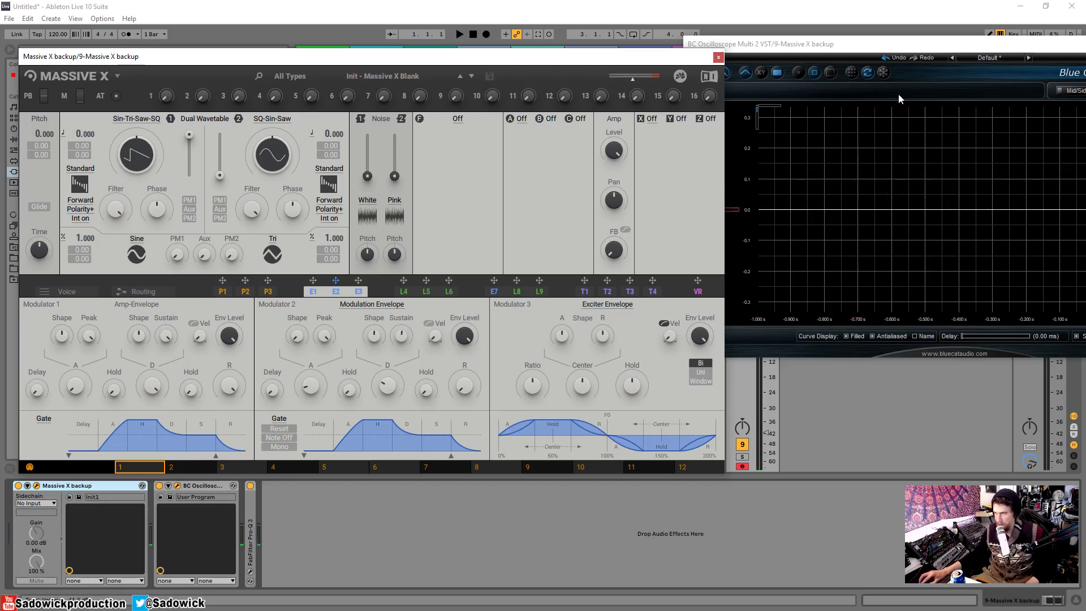
{"action": "left_click", "coordinate": [911, 141]}
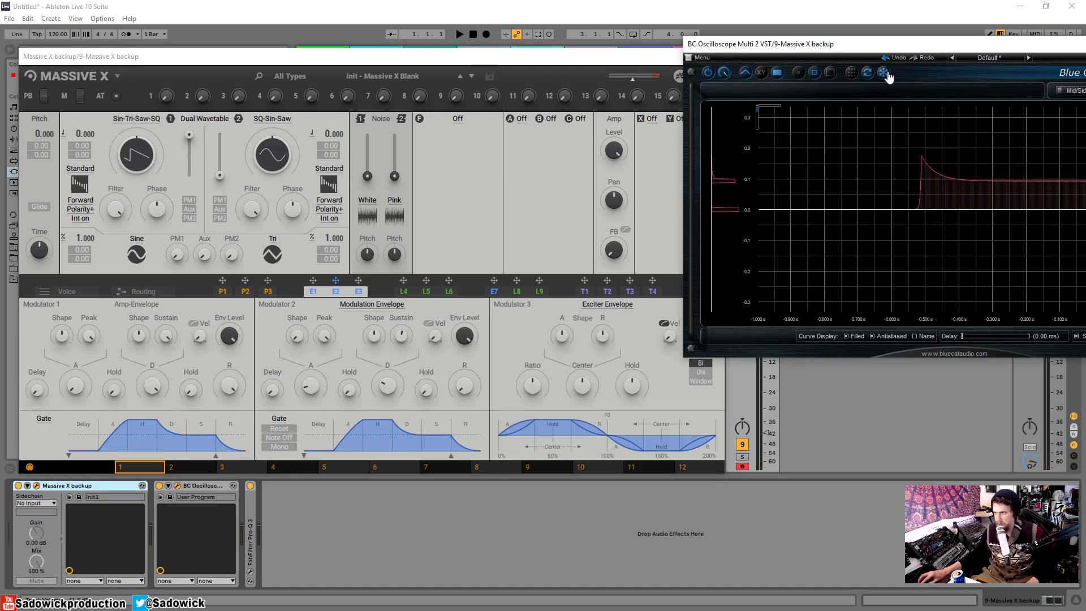
Remove the Modulator 2 attack time and bend the decay Shape into a late-falling curve, freezing the oscilloscope trace
{"action": "left_click", "coordinate": [351, 406]}
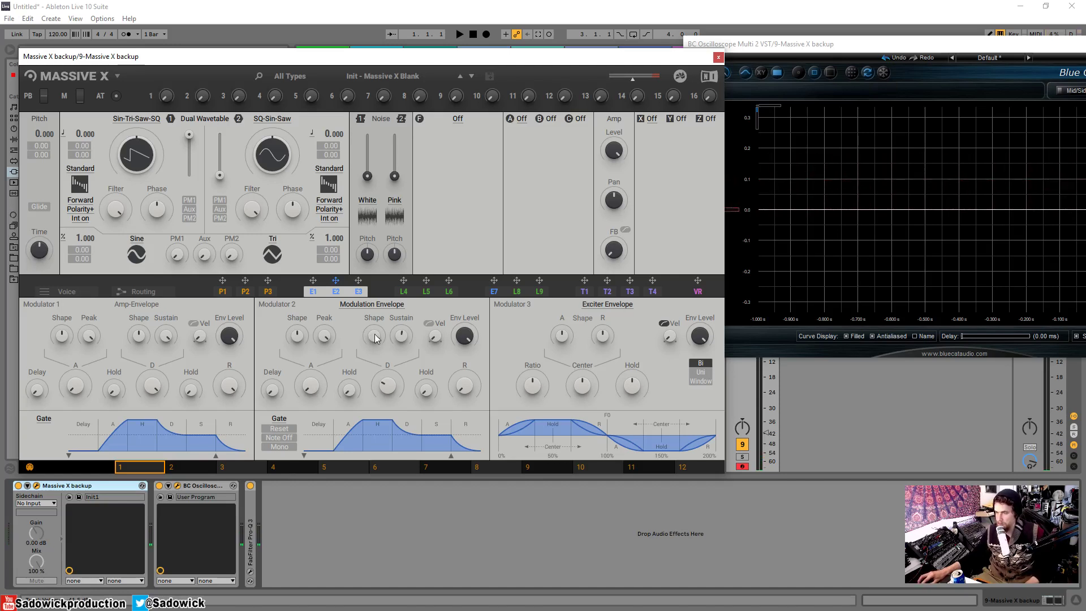
{"action": "left_click", "coordinate": [878, 76]}
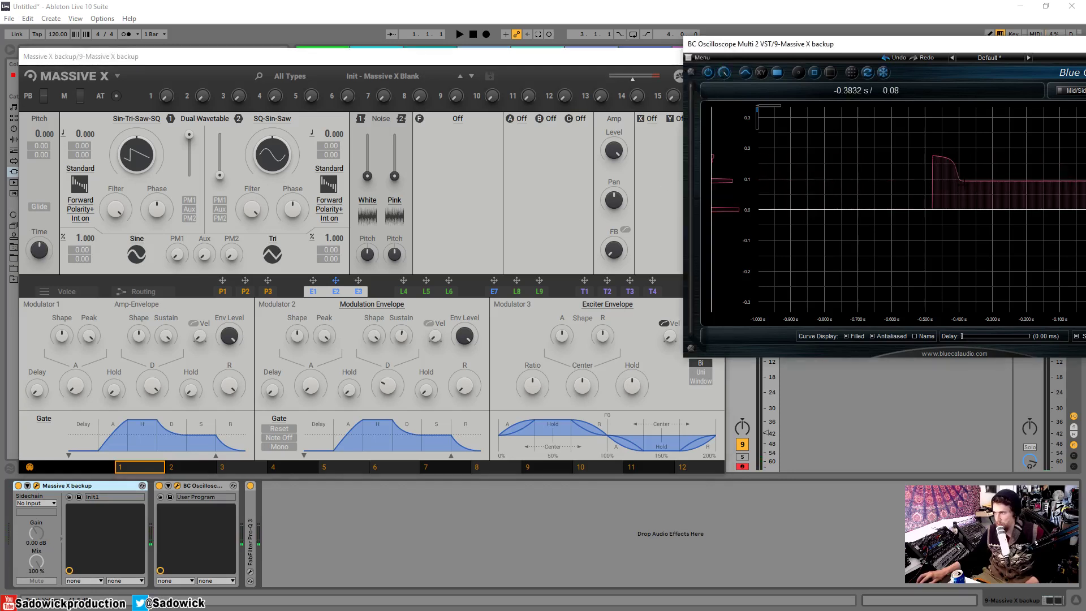
{"action": "left_click", "coordinate": [369, 339]}
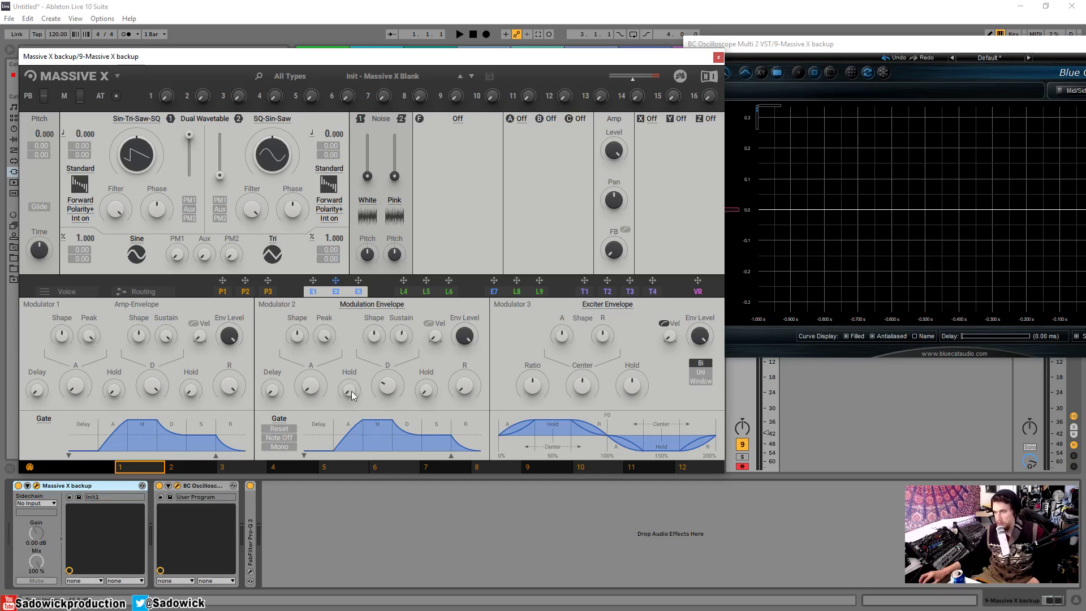
Try out the two Hold times of the Modulator 2 envelope
{"action": "left_click_drag", "start_coordinate": [351, 395], "coordinate": [351, 390]}
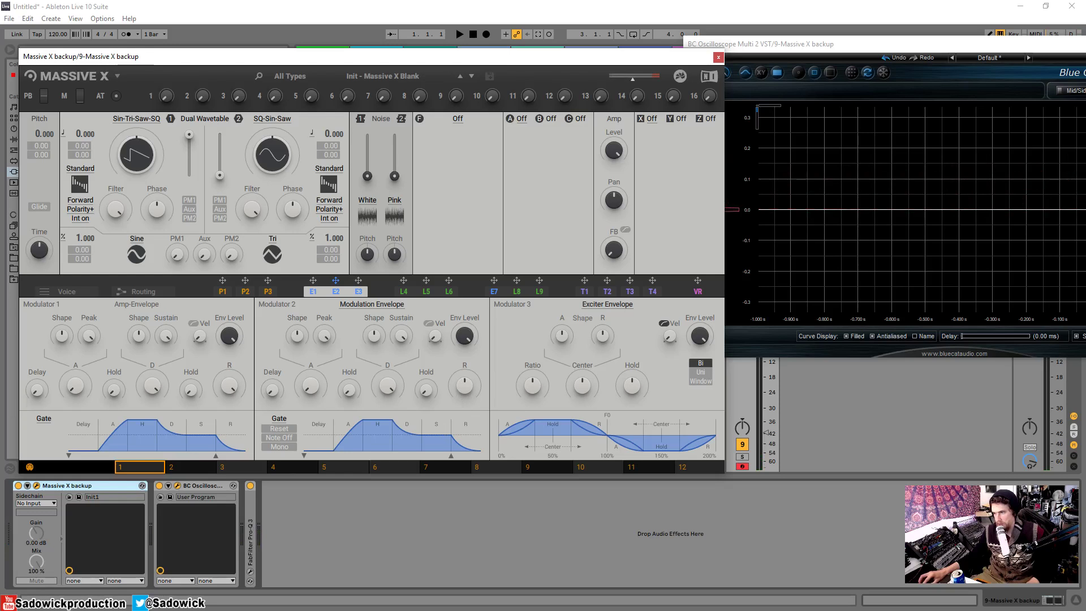
{"action": "left_click_drag", "start_coordinate": [430, 400], "coordinate": [430, 408]}
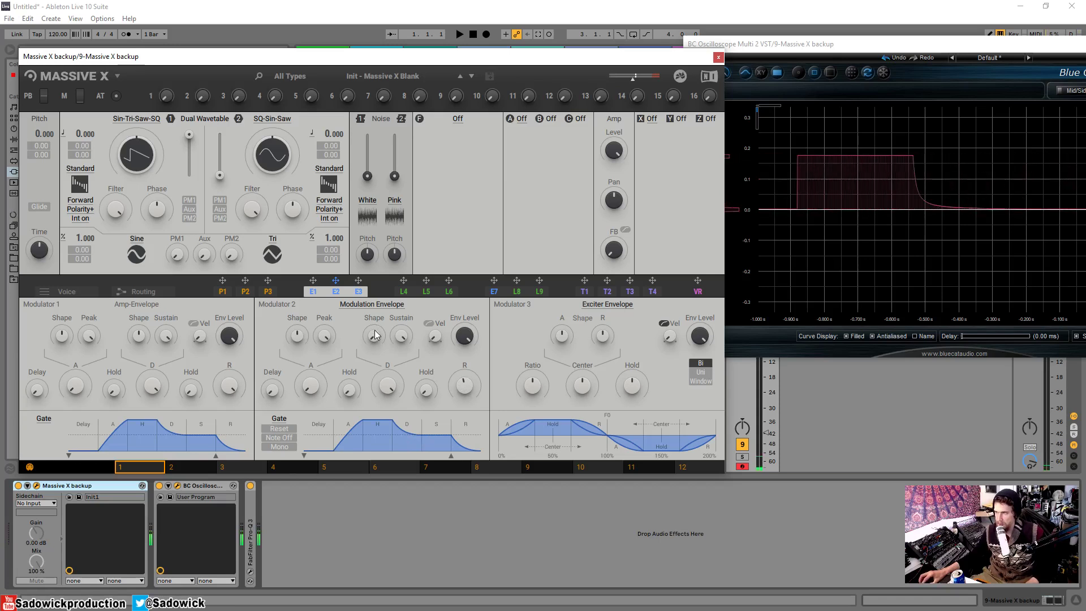
Bend the Modulator 2 decay and release Shape so the release falls slowly at first, freezing the oscilloscope to inspect it
{"action": "left_click_drag", "start_coordinate": [375, 334], "coordinate": [375, 343]}
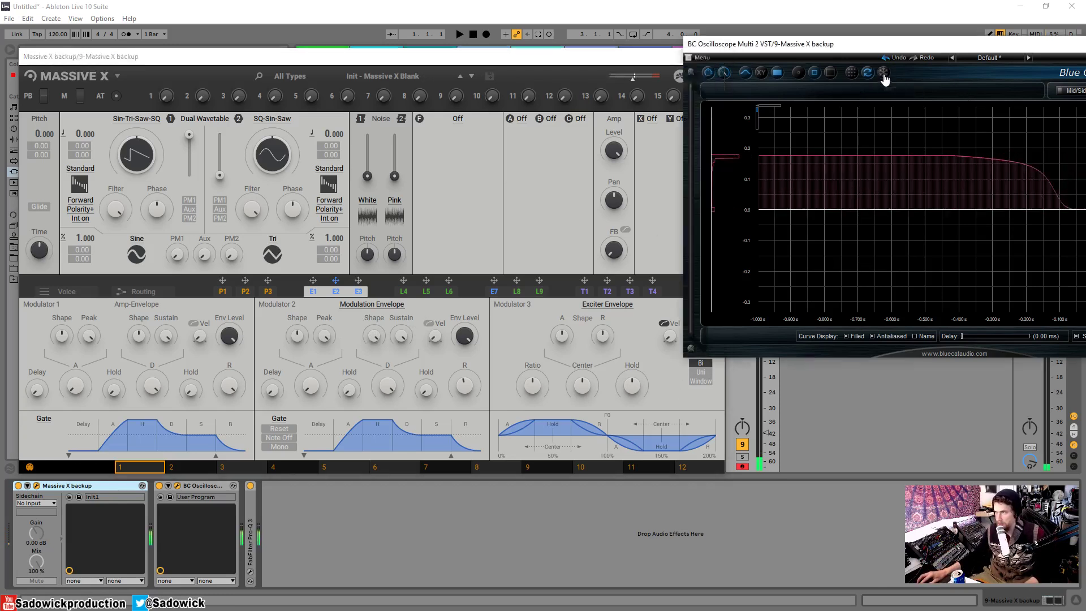
{"action": "left_click", "coordinate": [963, 91]}
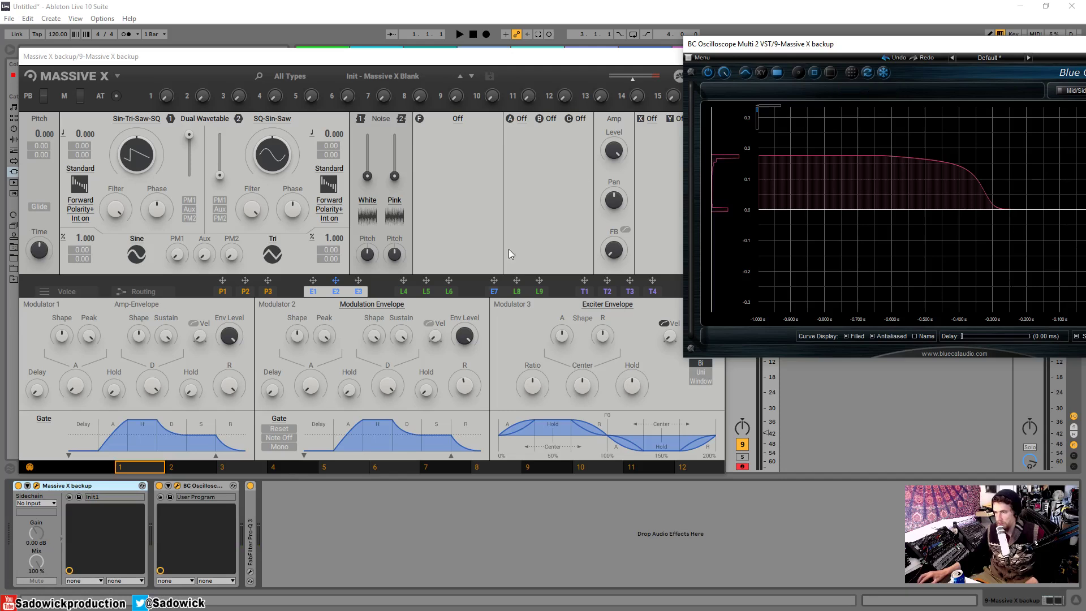
{"action": "left_click", "coordinate": [886, 76]}
{"action": "left_click", "coordinate": [537, 67]}
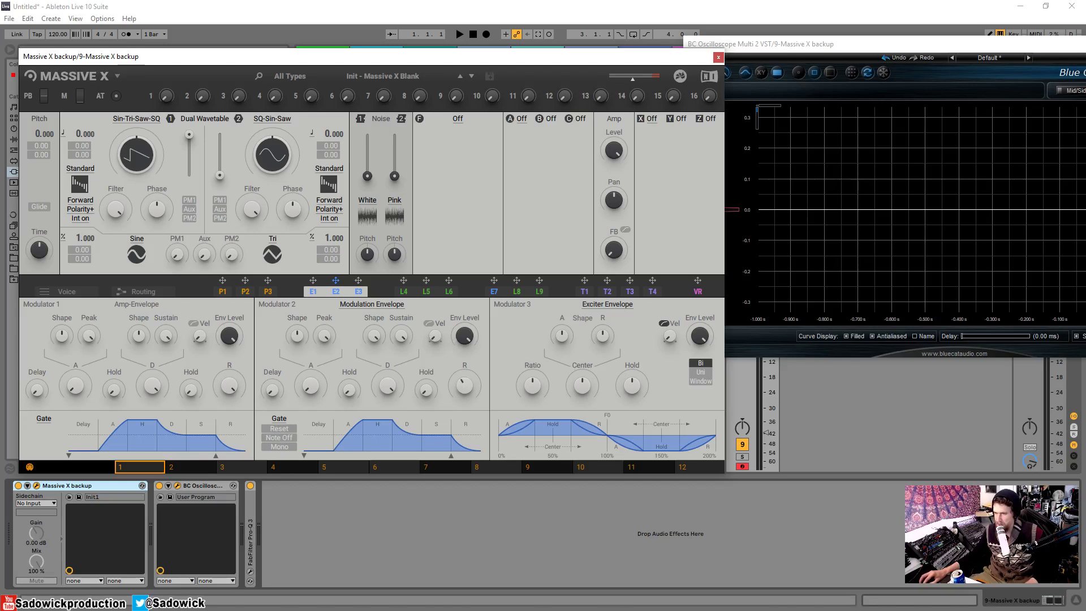
{"action": "left_click", "coordinate": [374, 305]}
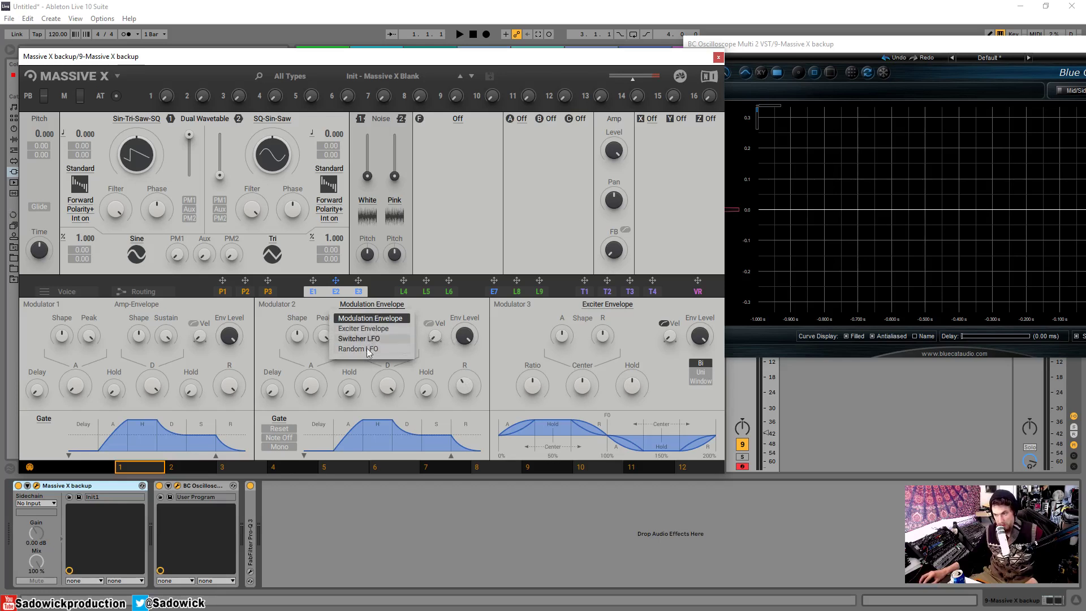
{"action": "left_click", "coordinate": [386, 303]}
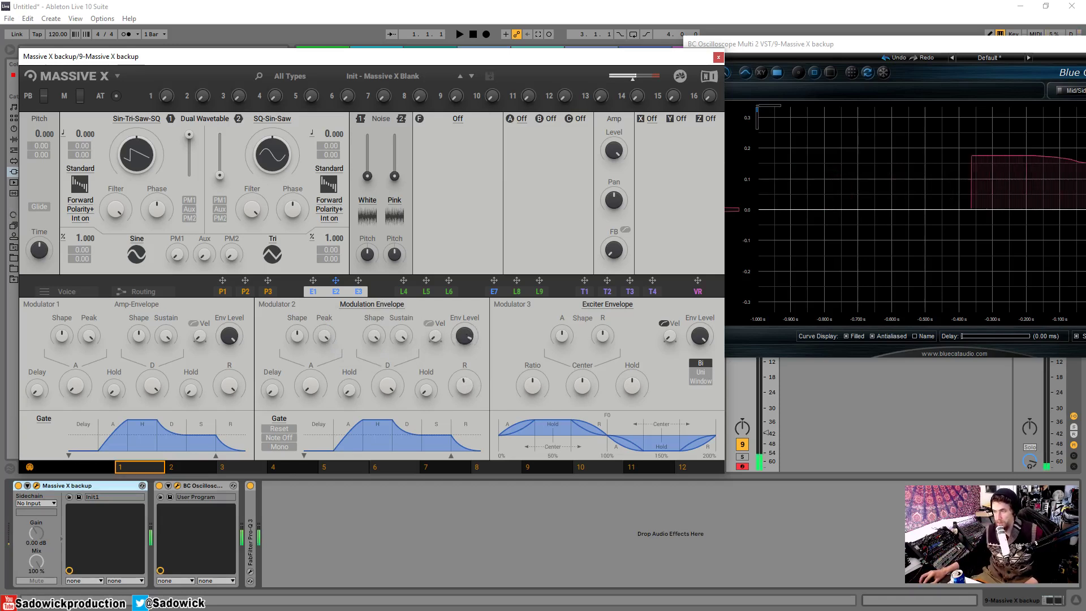
Turn the Modulator 2 Env Level back up to maximum
{"action": "left_click_drag", "start_coordinate": [467, 339], "coordinate": [467, 316]}
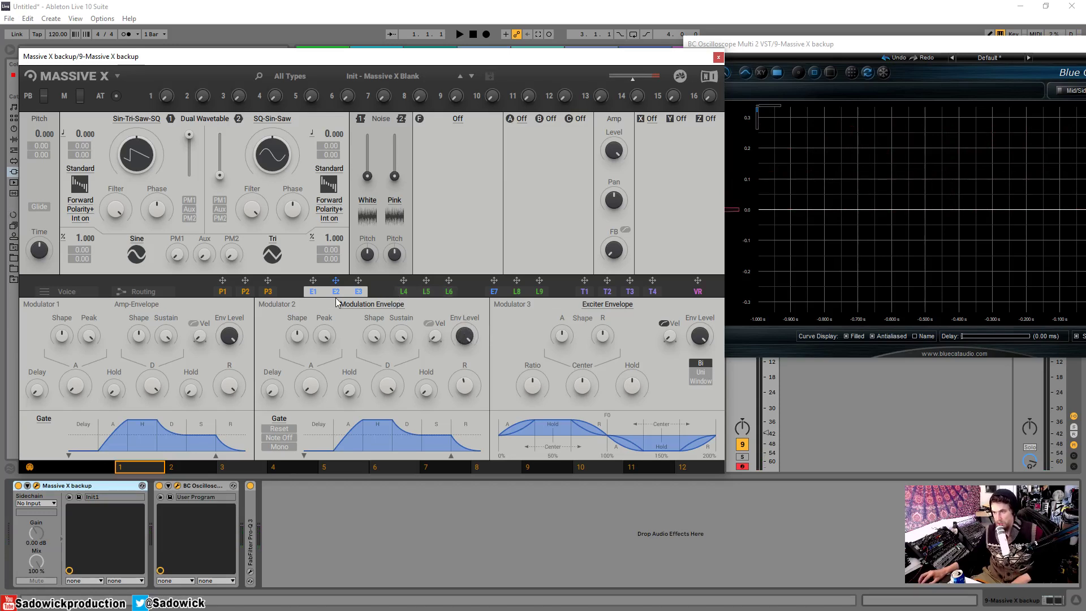
{"action": "mouse_move", "coordinate": [426, 280]}
{"action": "left_mouse_down"}
{"action": "mouse_move", "coordinate": [425, 387]}
{"action": "mouse_move", "coordinate": [300, 353]}
{"action": "mouse_move", "coordinate": [419, 356]}
{"action": "mouse_move", "coordinate": [458, 385]}
{"action": "mouse_move", "coordinate": [279, 406]}
{"action": "mouse_move", "coordinate": [478, 412]}
{"action": "mouse_move", "coordinate": [362, 378]}
{"action": "mouse_move", "coordinate": [281, 444]}
{"action": "mouse_move", "coordinate": [414, 346]}
{"action": "mouse_move", "coordinate": [377, 297]}
{"action": "mouse_move", "coordinate": [424, 289]}
{"action": "left_mouse_up"}
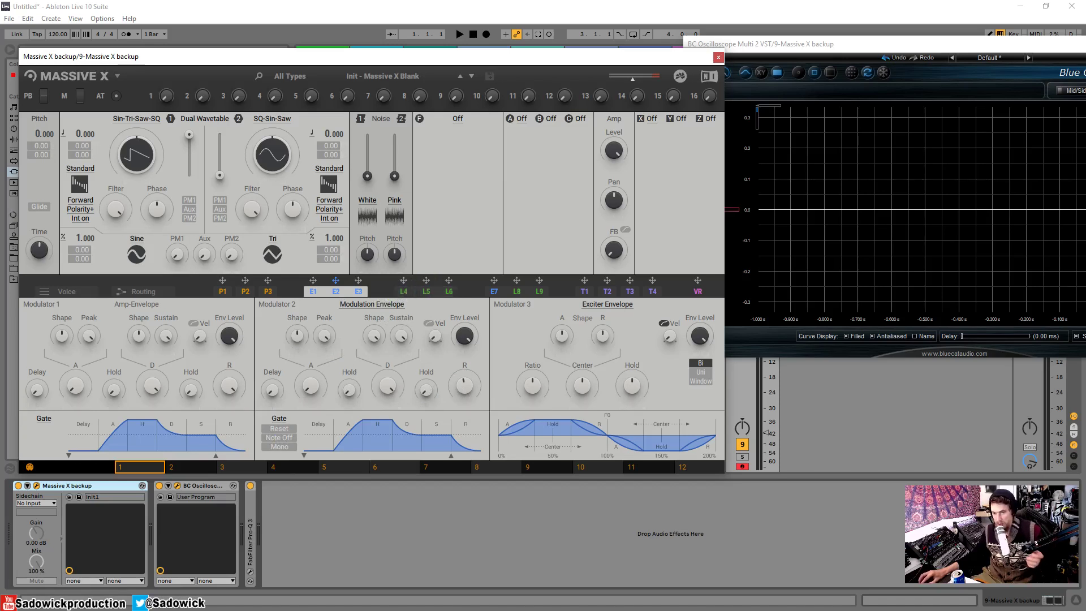